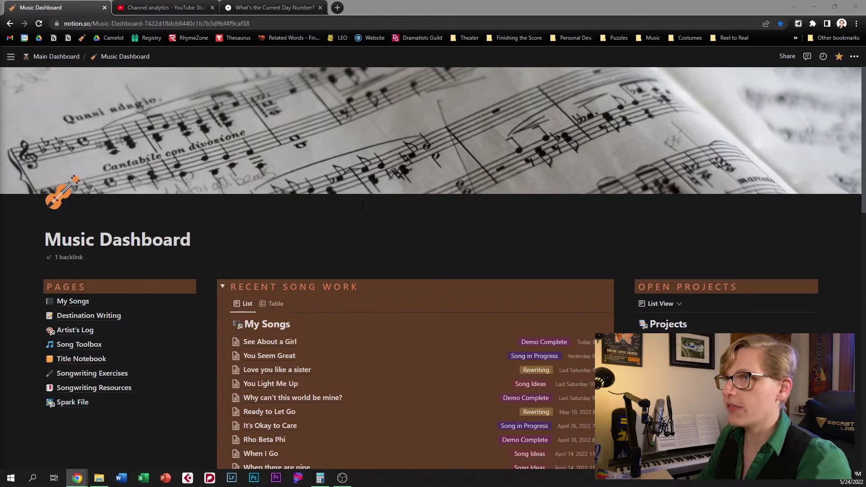
Scroll down to show all six Open Projects, four In Progress and two Ongoing.
scroll(362, 206, down, 2)
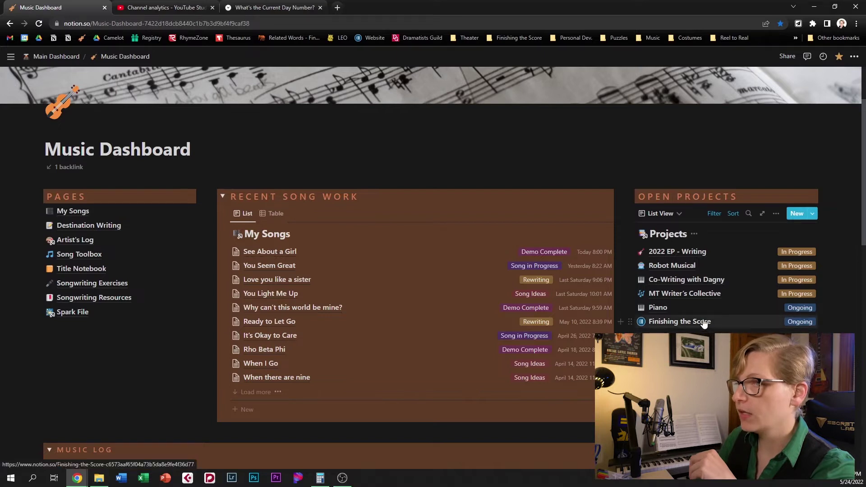
Open the 2022 EP - Writing project and review its properties, tasks, notes and song board.
click(675, 256)
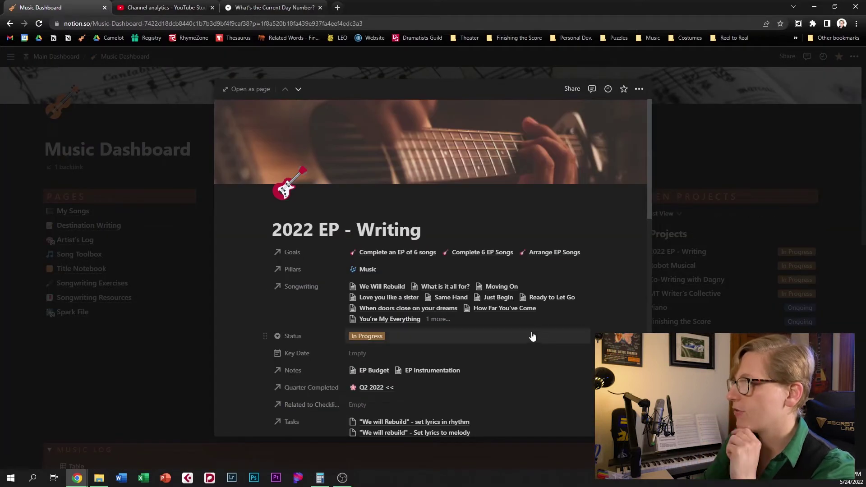
scroll(526, 333, down, 3)
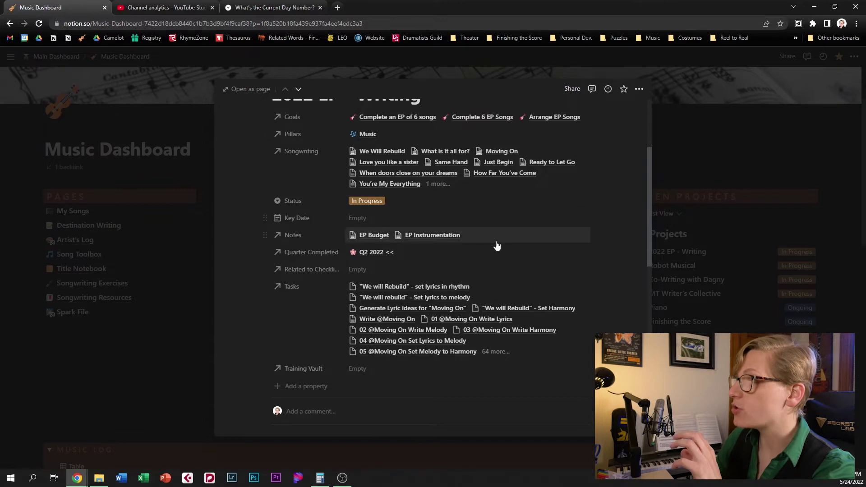
scroll(496, 246, down, 4)
scroll(496, 248, down, 2)
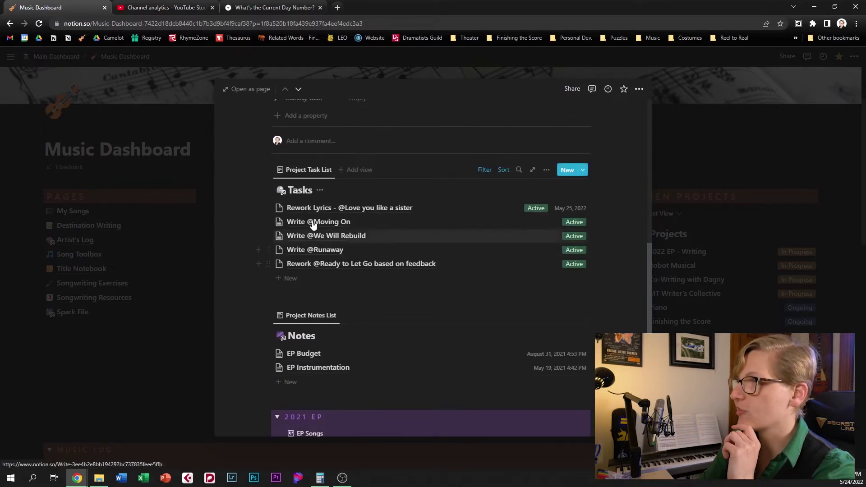
scroll(333, 367, down, 2)
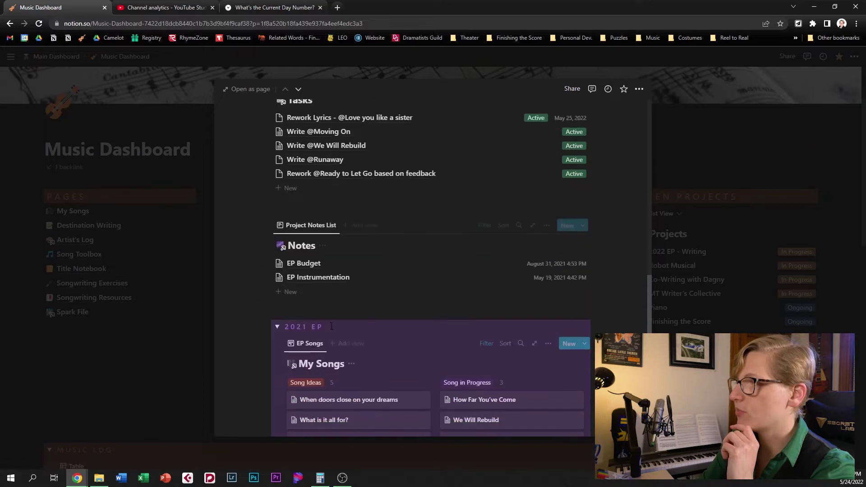
scroll(429, 344, down, 3)
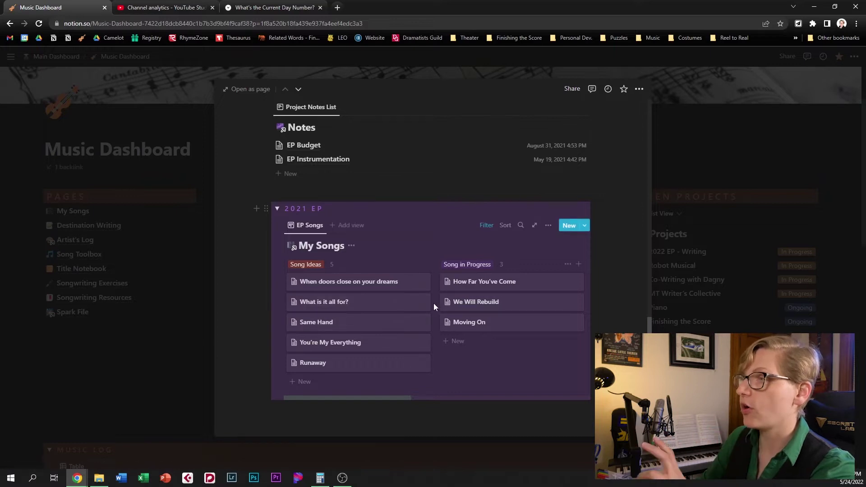
Close the project peek and open the Melody Work - You Seem Great Music Log entry.
key(Escape)
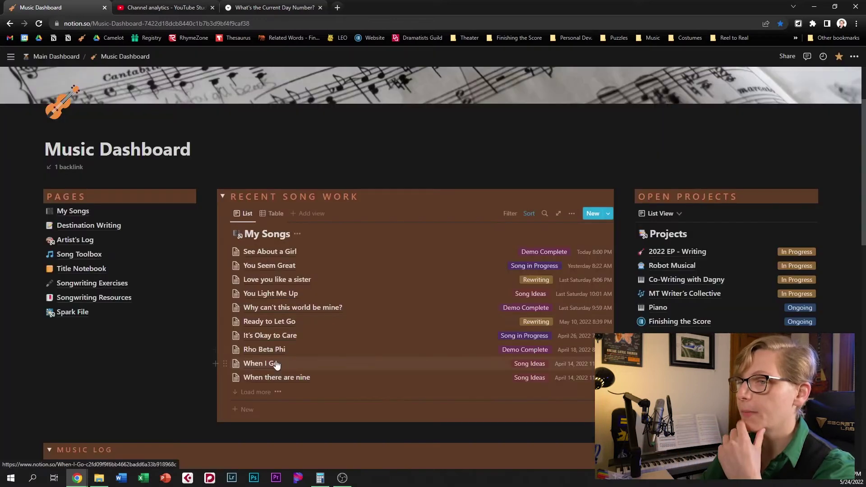
scroll(491, 313, down, 7)
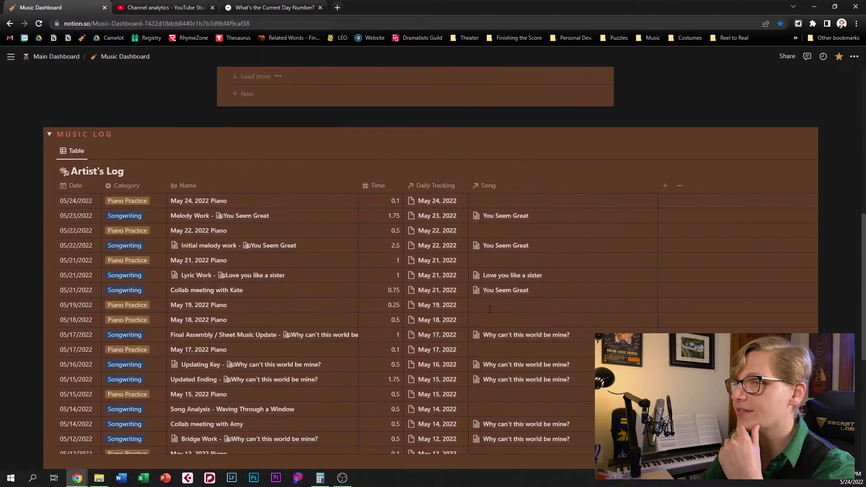
scroll(489, 309, down, 1)
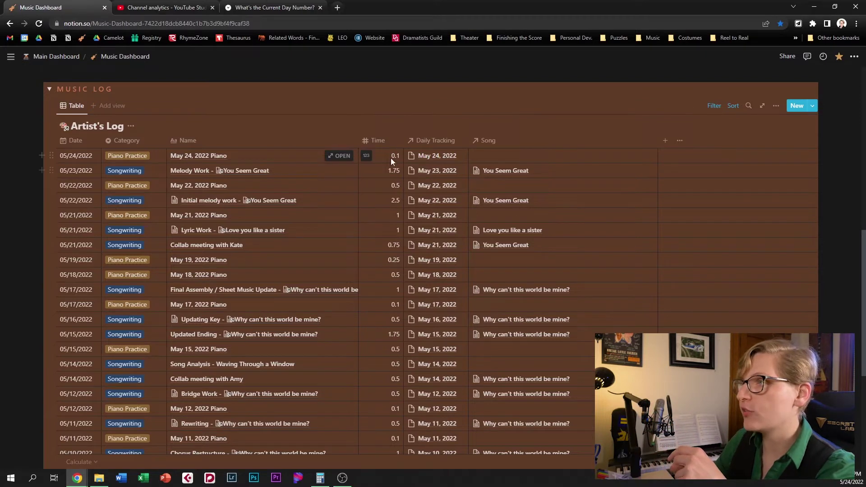
click(342, 171)
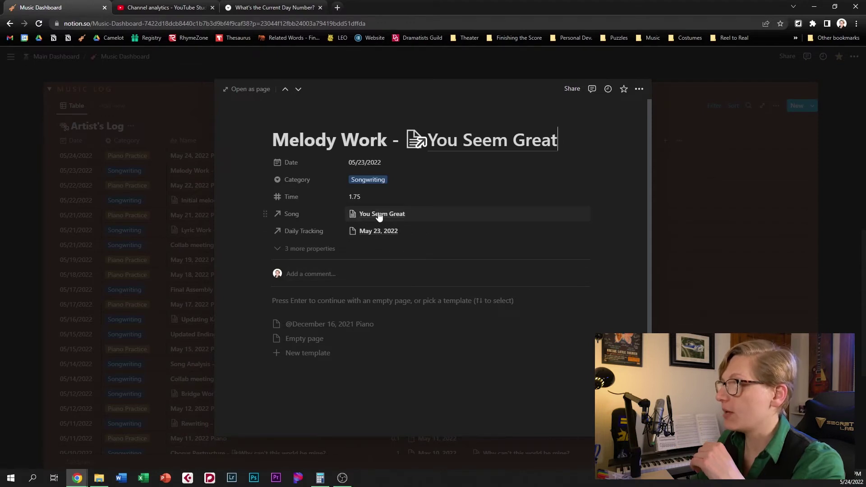
Review the You Seem Great song linked to the log entry, then close its preview.
click(380, 216)
click(389, 244)
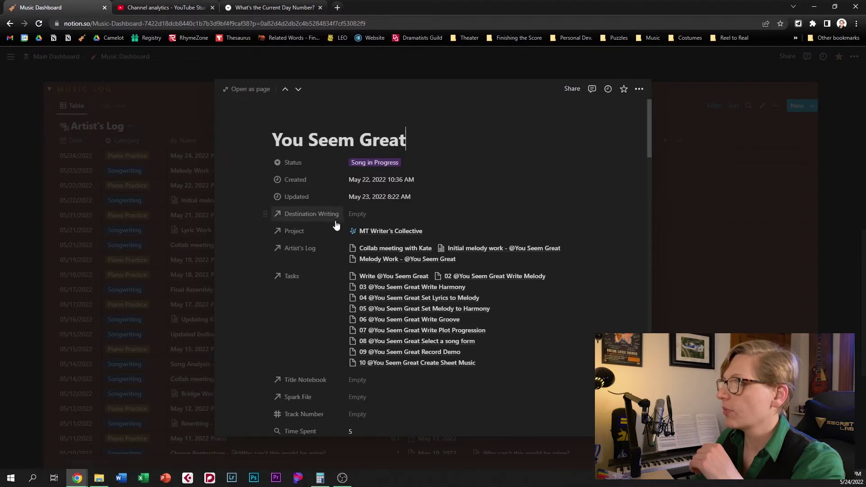
scroll(336, 224, down, 3)
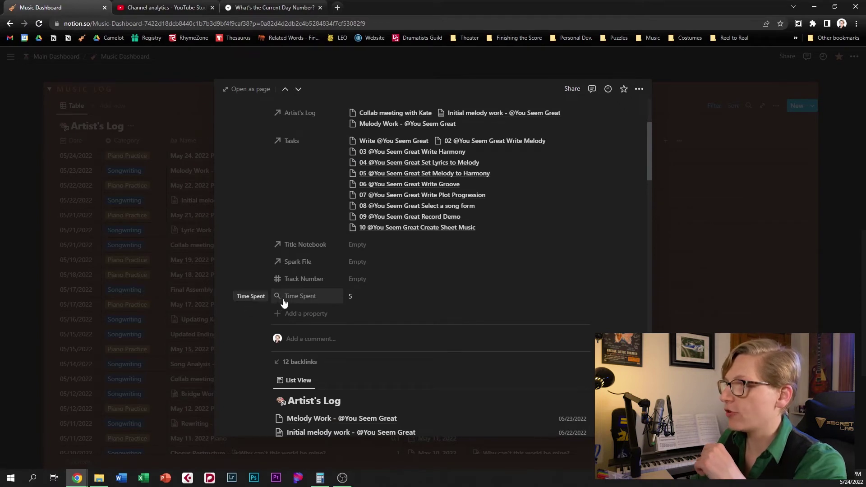
scroll(342, 323, down, 1)
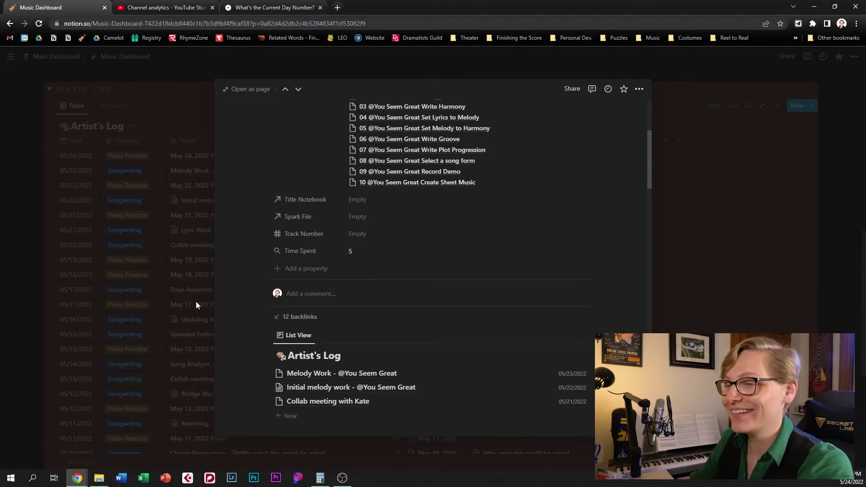
click(165, 170)
Open My Songs from the Pages list to show its 90-song table.
scroll(213, 226, up, 7)
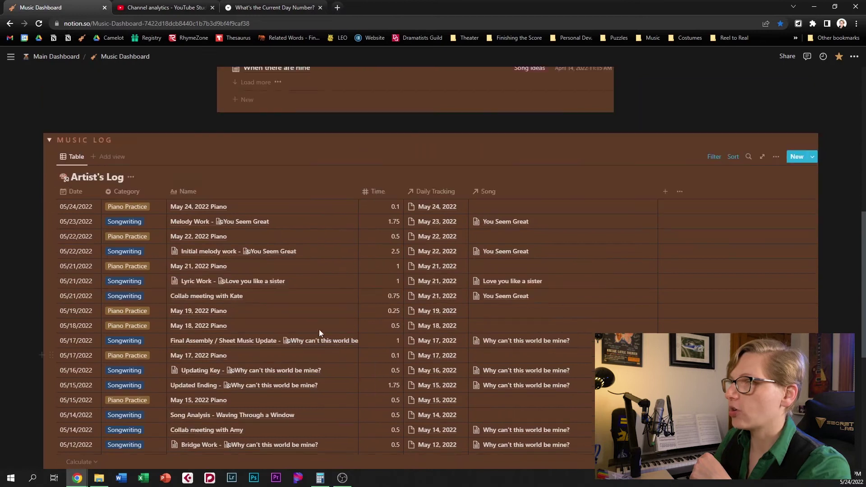
click(78, 169)
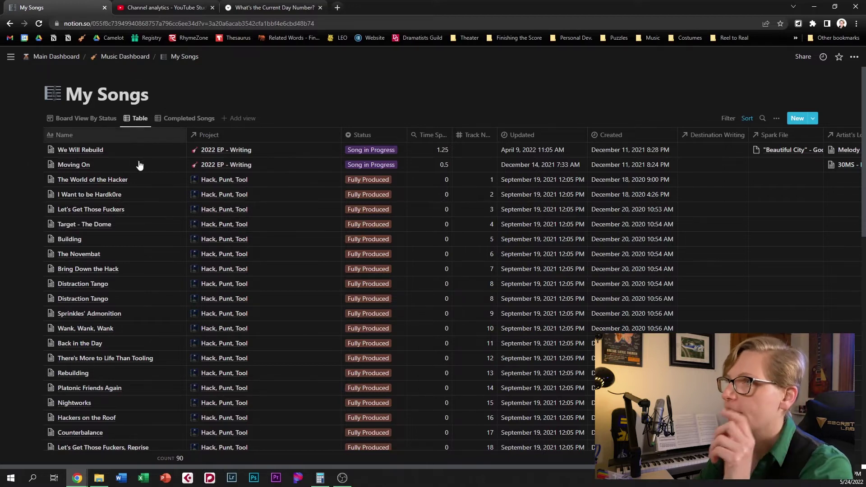
click(170, 153)
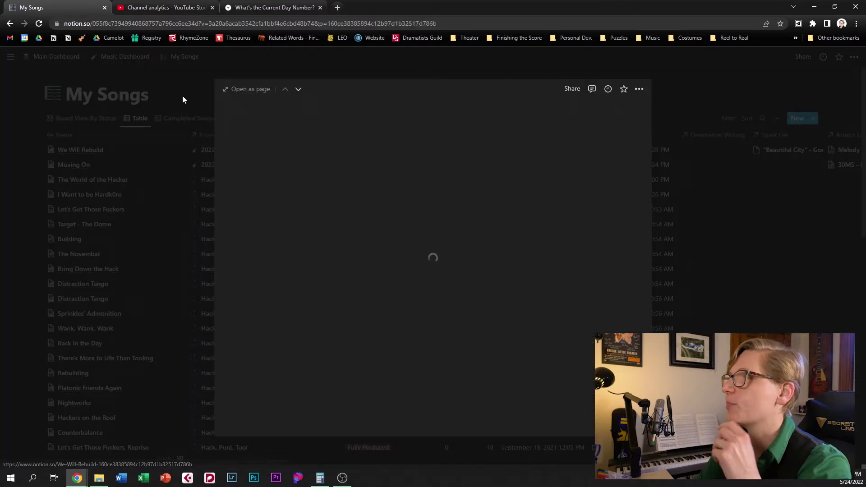
click(229, 88)
scroll(414, 194, down, 7)
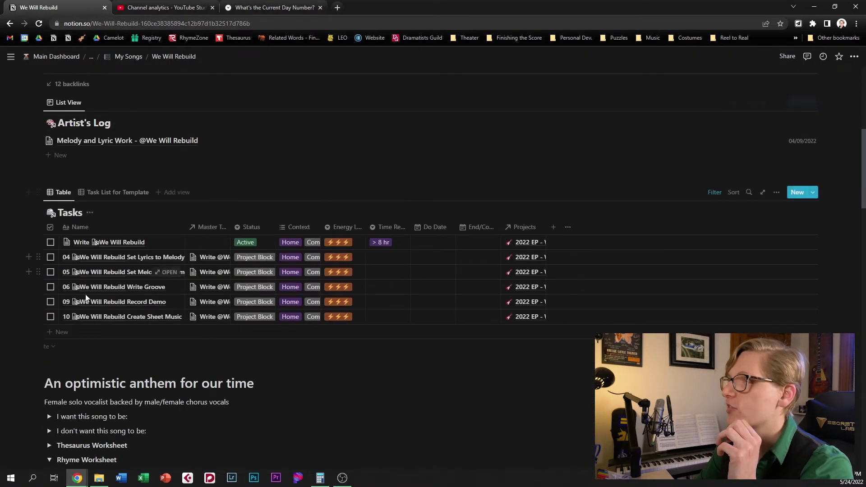
scroll(130, 289, down, 7)
scroll(131, 288, down, 3)
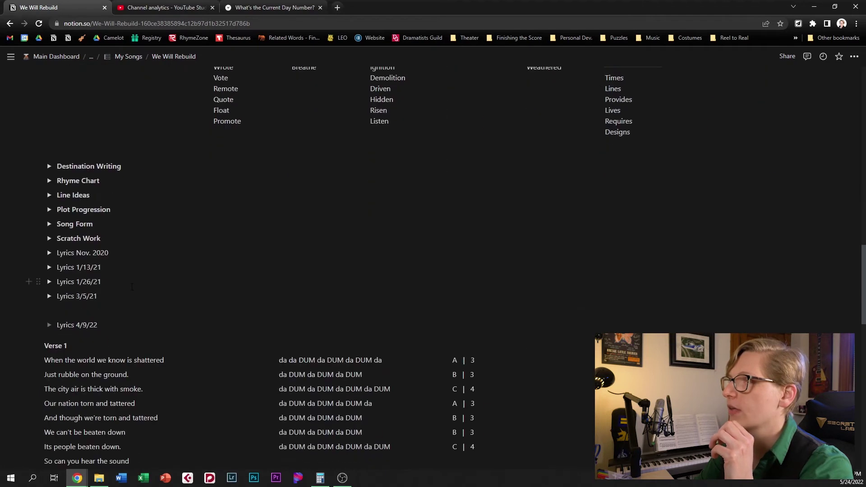
click(123, 62)
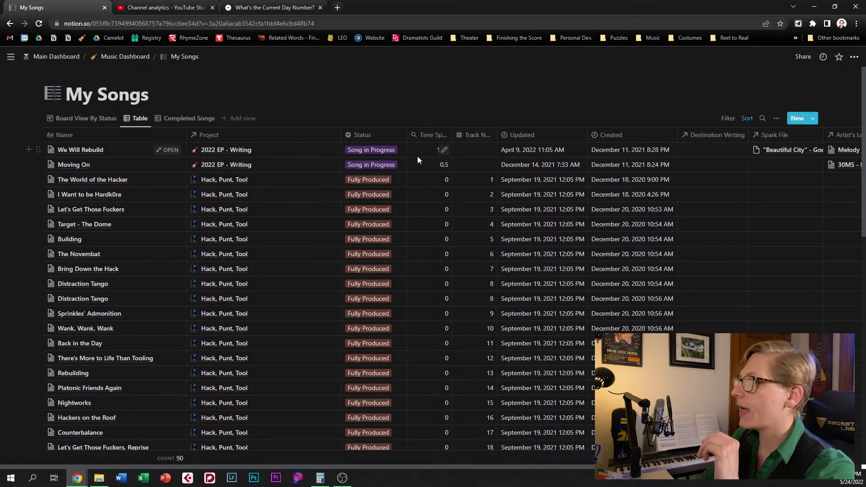
Review the My Songs table's ascending sorts by Project, then Track Number.
scroll(418, 157, down, 7)
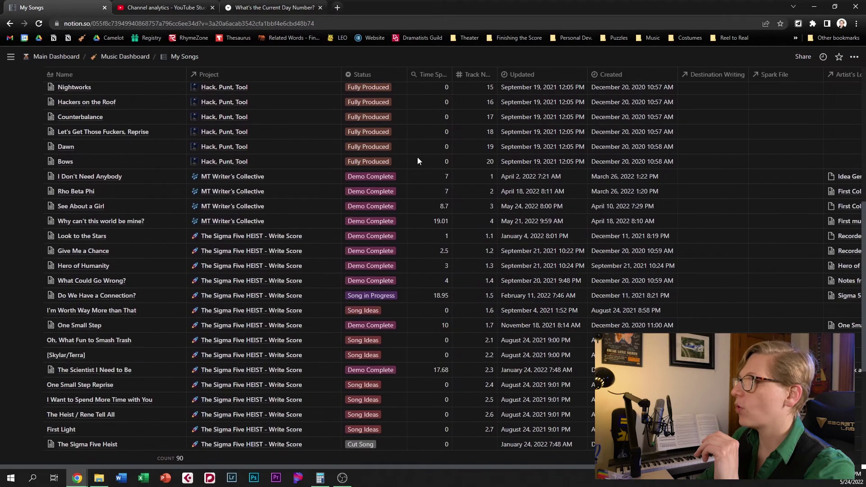
scroll(418, 157, up, 5)
scroll(429, 207, down, 7)
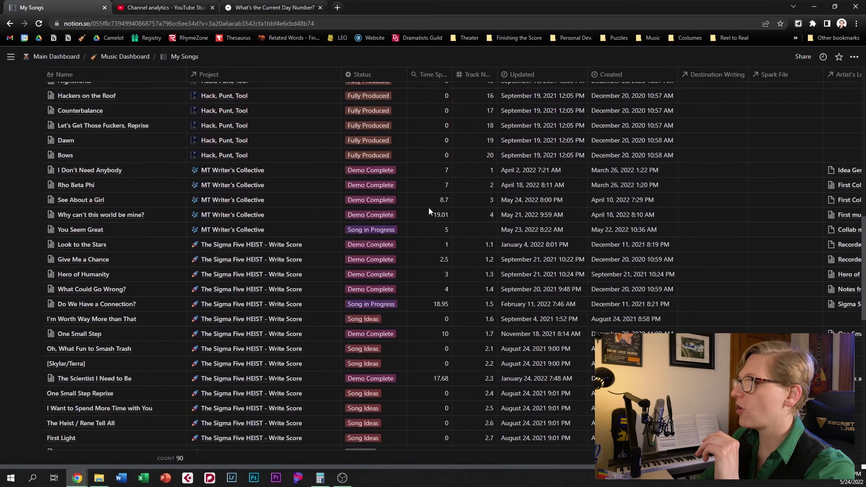
scroll(428, 207, up, 15)
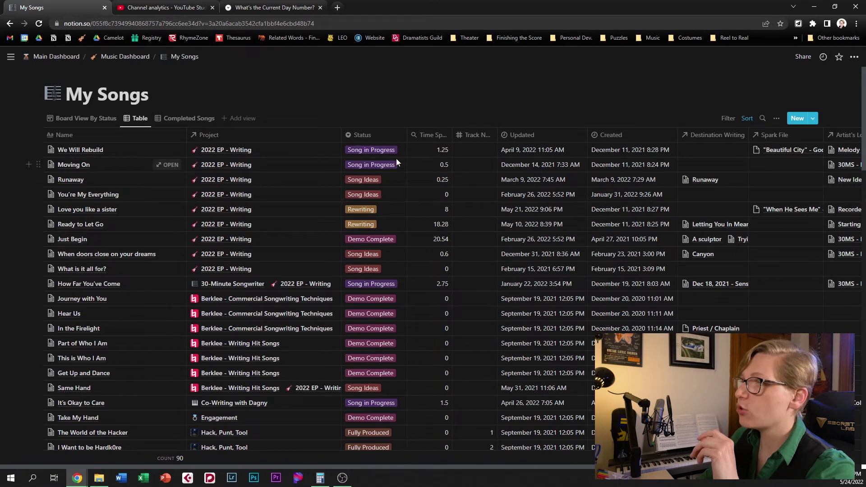
scroll(480, 210, down, 3)
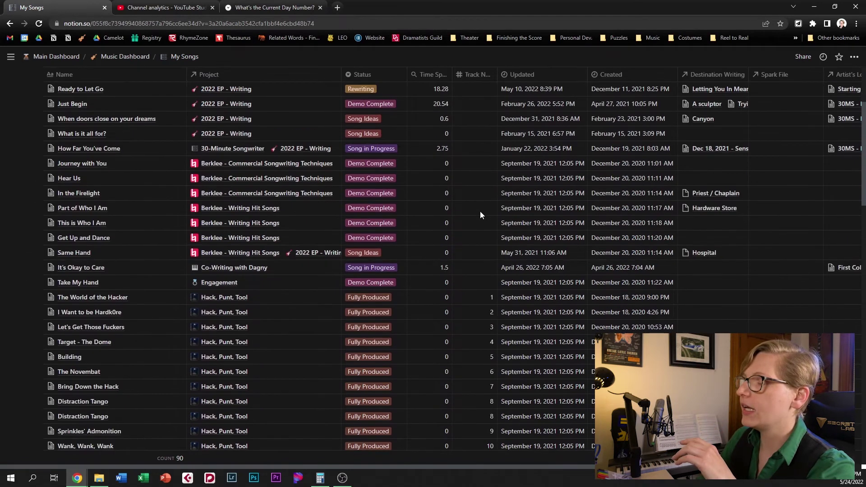
scroll(481, 210, down, 4)
scroll(480, 209, up, 1)
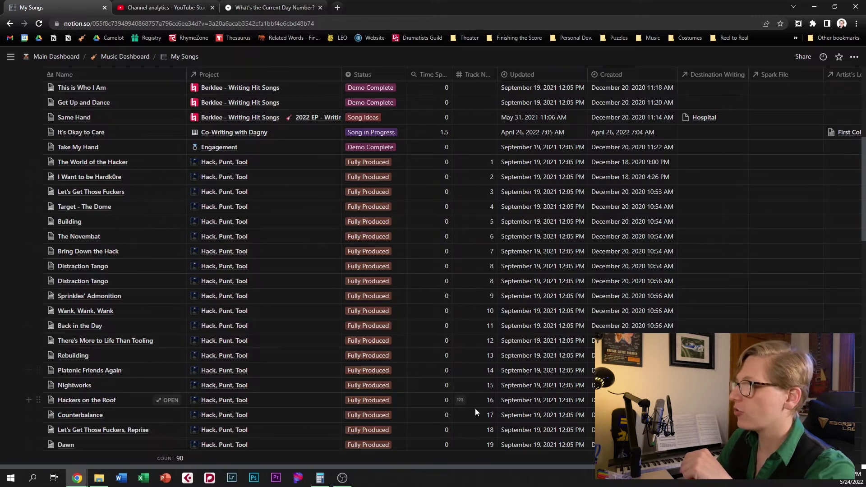
scroll(479, 416, up, 6)
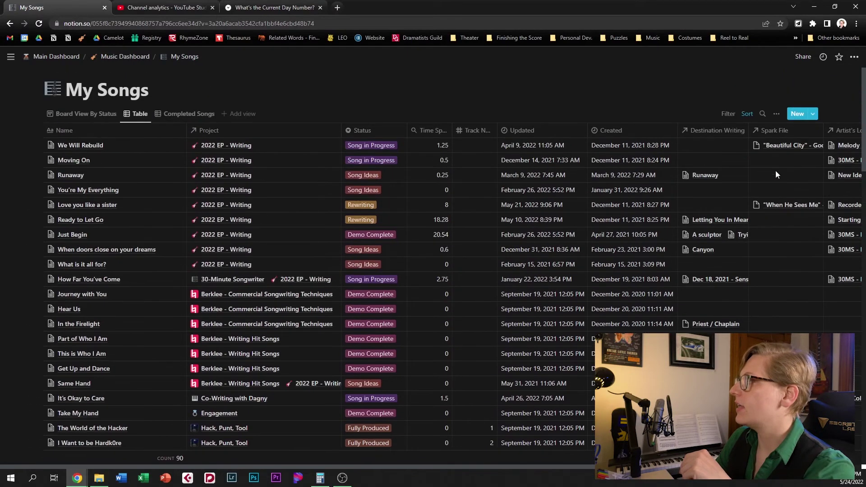
click(746, 119)
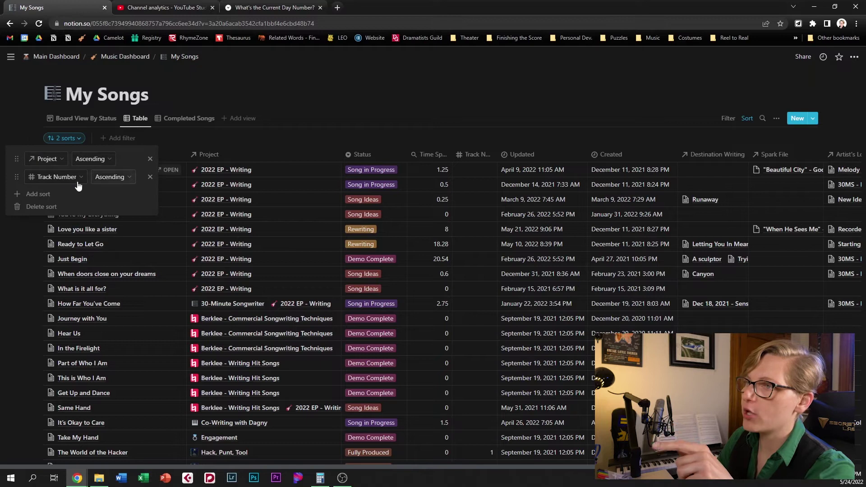
click(518, 161)
Scroll the table right to show the Artist's Log, Tasks and Title Notebook columns.
scroll(518, 160, down, 2)
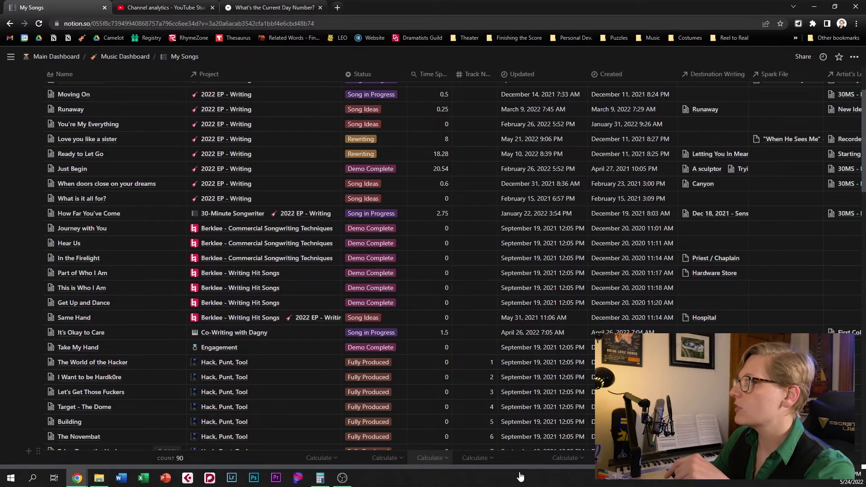
drag(520, 469, 745, 470)
scroll(524, 307, up, 2)
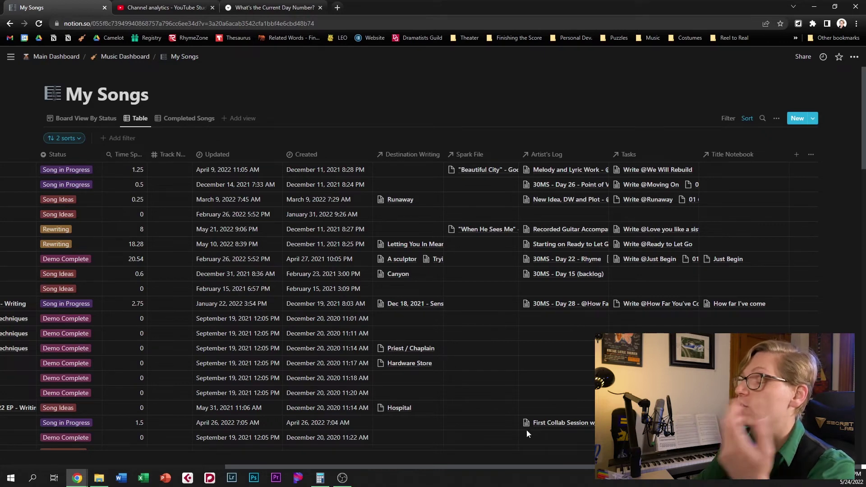
Inspect a song's linked Spark File entry, then scroll the table back left.
click(484, 171)
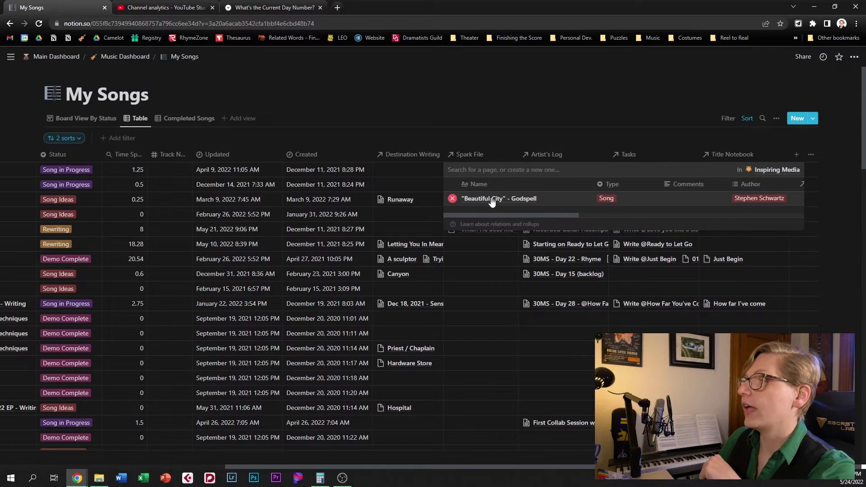
click(486, 136)
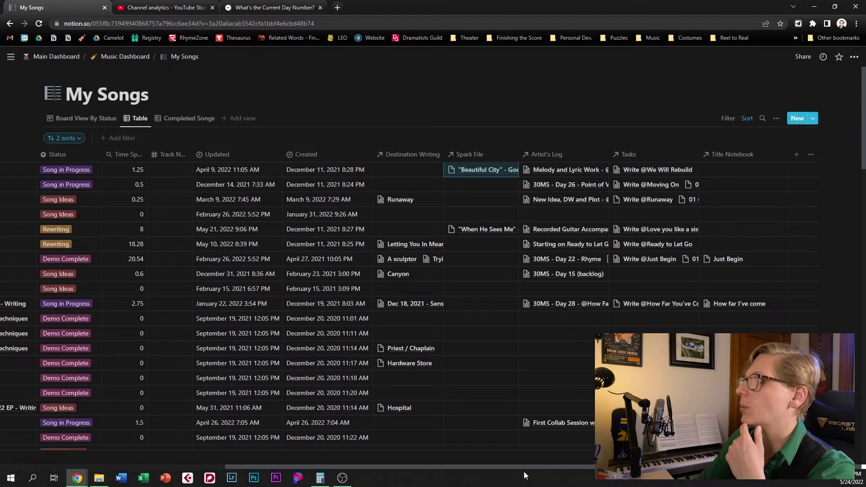
scroll(605, 349, left, 6)
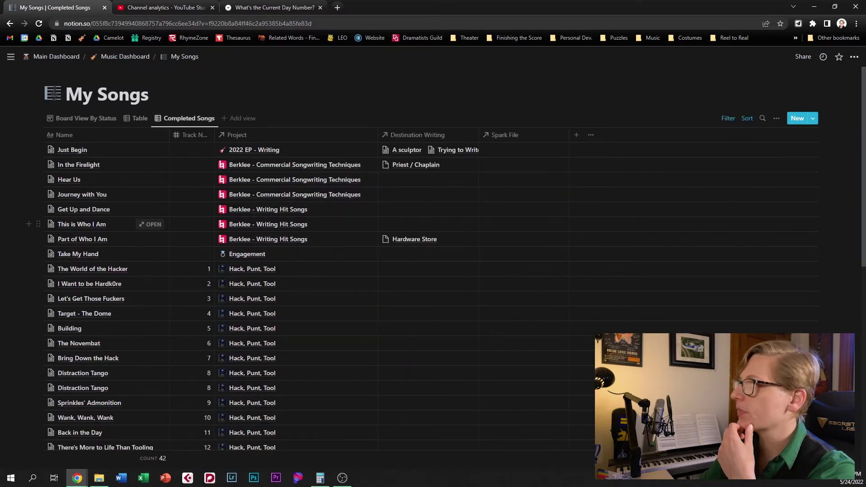
Show the Completed Songs sorts and Status filter (Demo Complete, Fully Produced, Cut Song), then scroll the list.
click(729, 119)
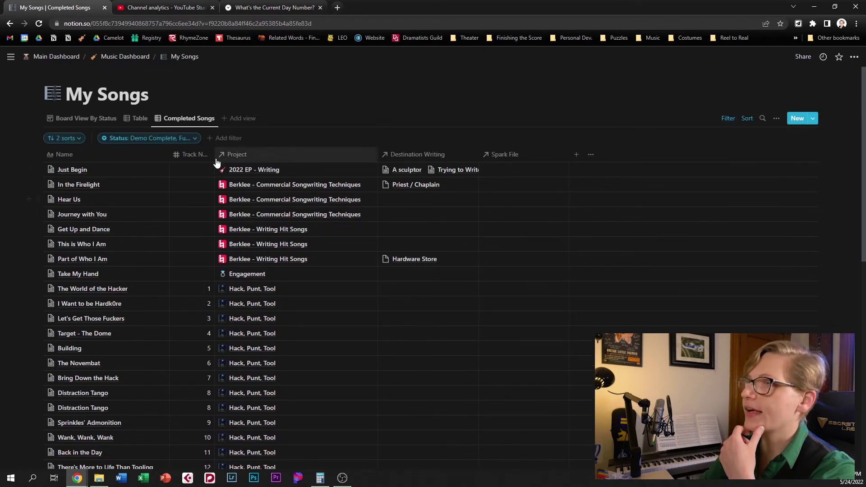
click(150, 140)
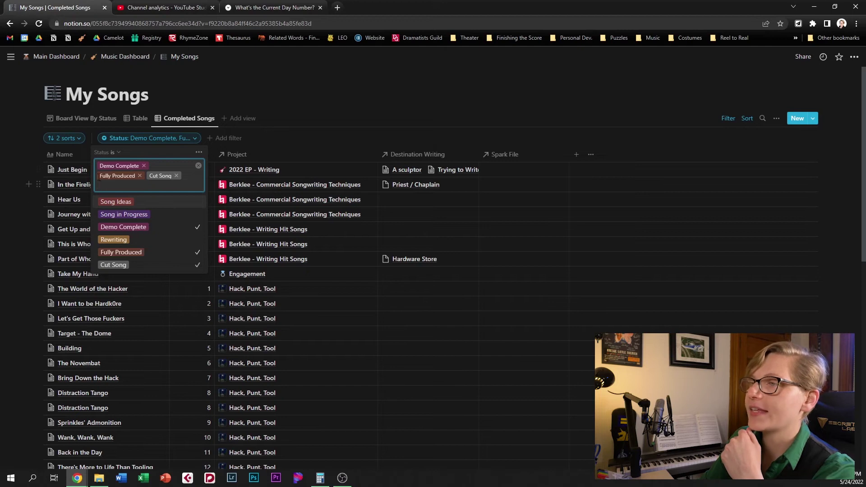
click(289, 123)
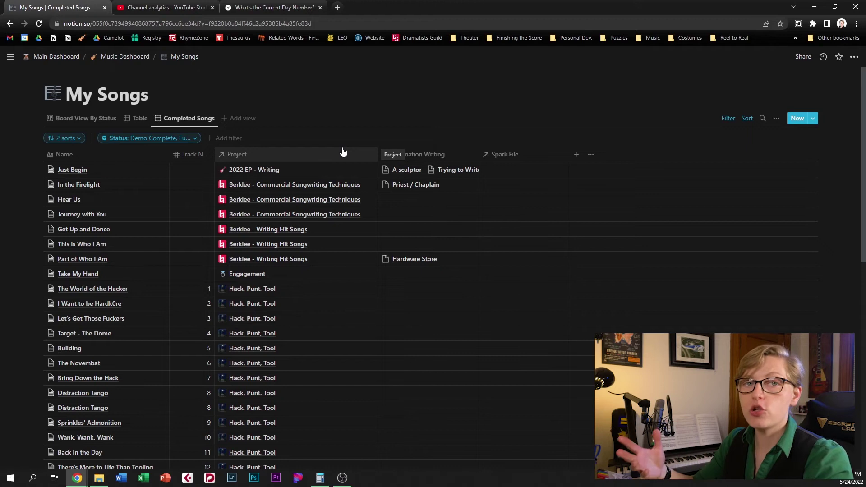
scroll(344, 151, down, 2)
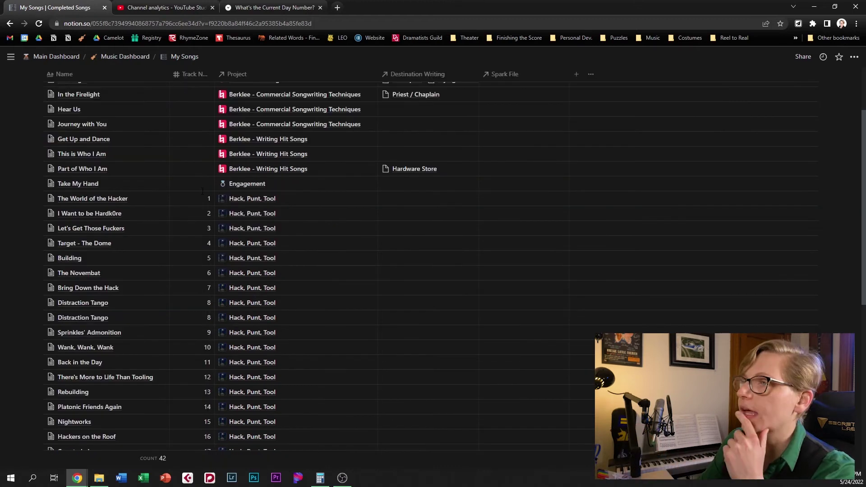
scroll(266, 240, down, 7)
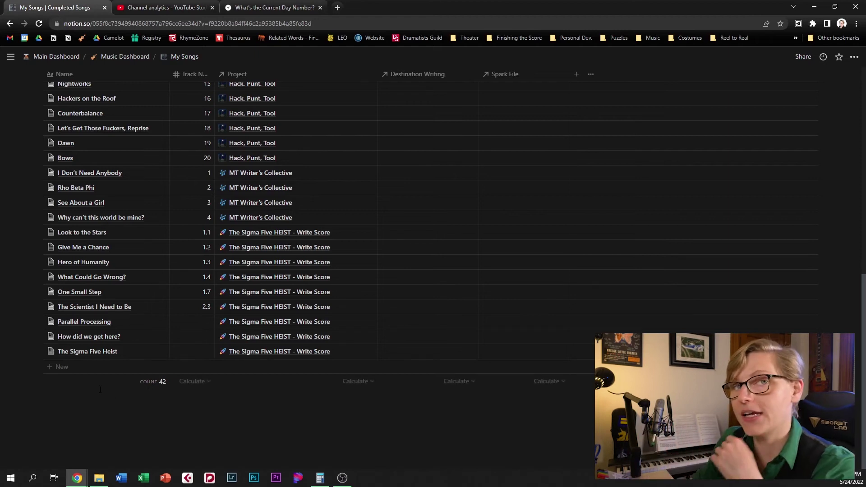
scroll(197, 337, up, 10)
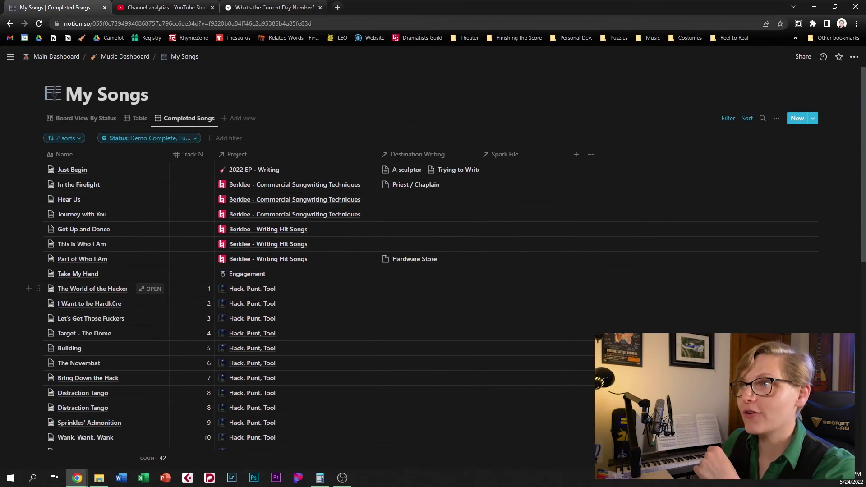
Switch to Board View By Status and move Just Begin to Rewriting and back to Demo Complete.
click(86, 118)
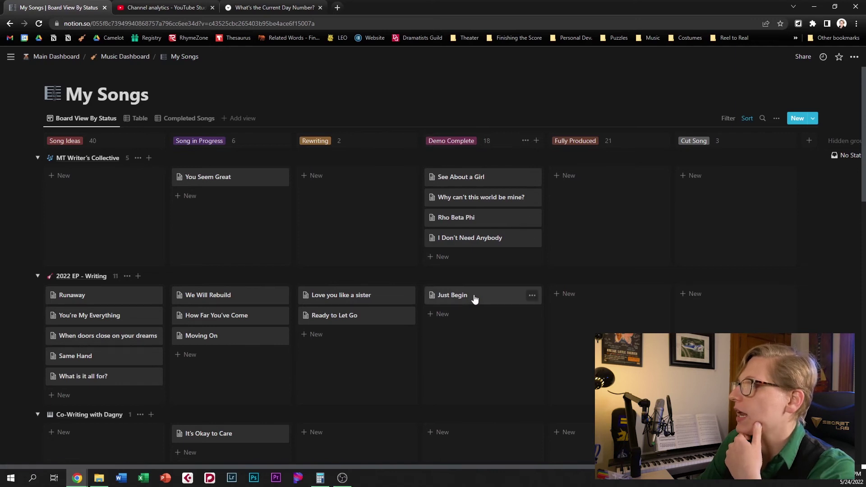
drag(499, 299, 375, 345)
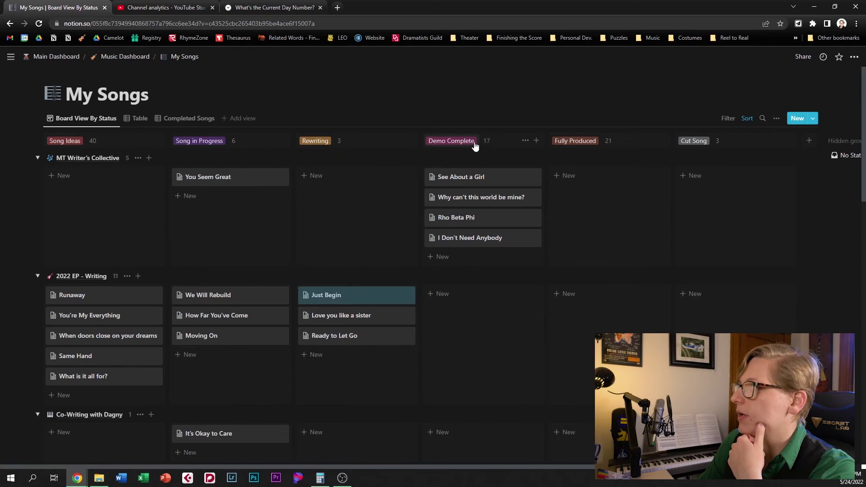
drag(361, 296, 492, 305)
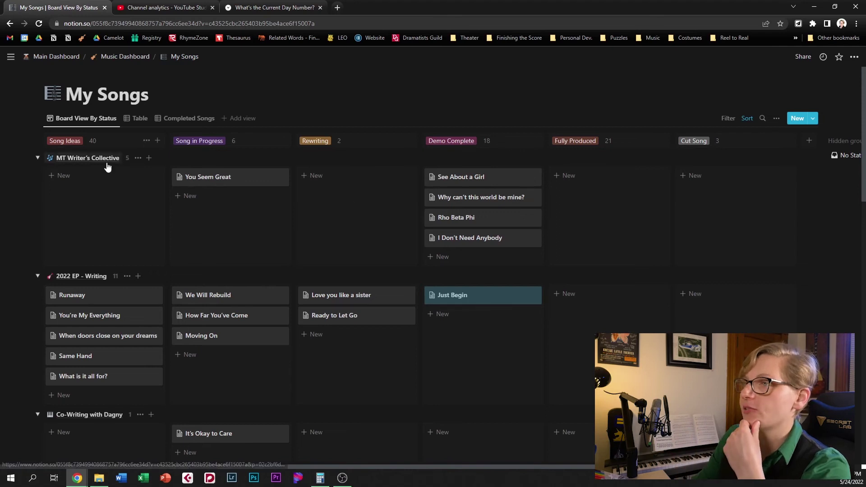
Collapse the top three project groups, then re-expand MT Writer's Collective and 2022 EP - Writing.
click(38, 159)
click(37, 176)
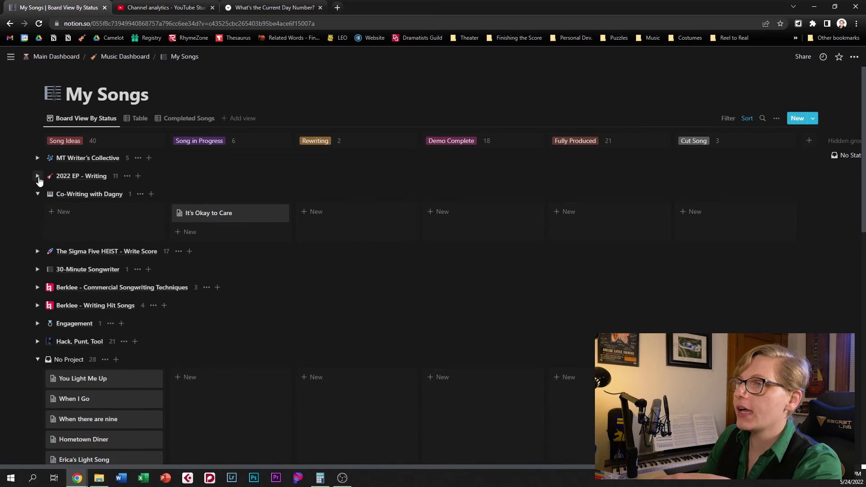
click(37, 195)
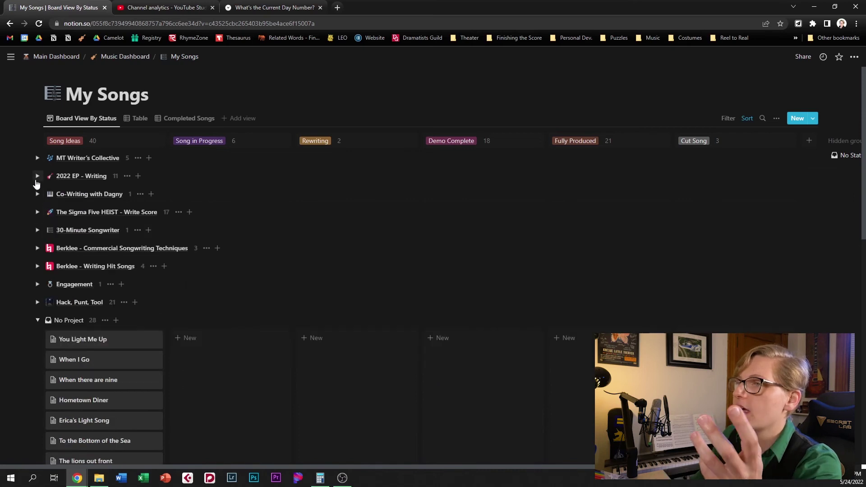
click(37, 158)
click(38, 276)
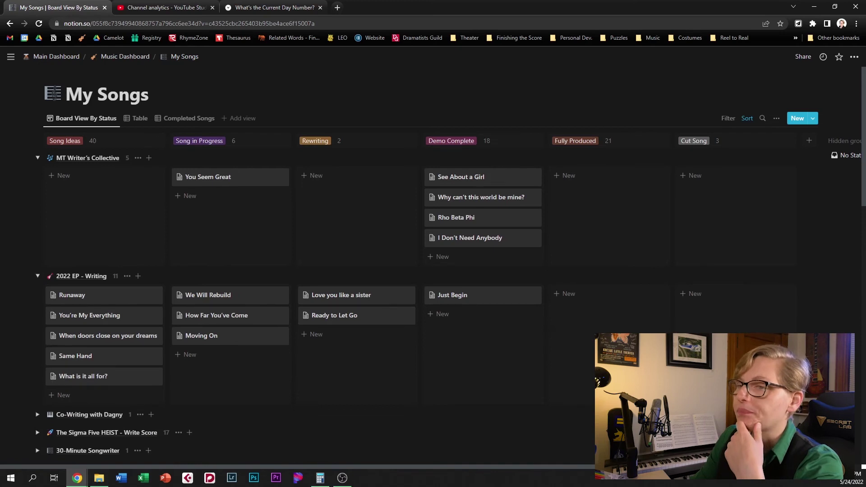
scroll(96, 198, down, 10)
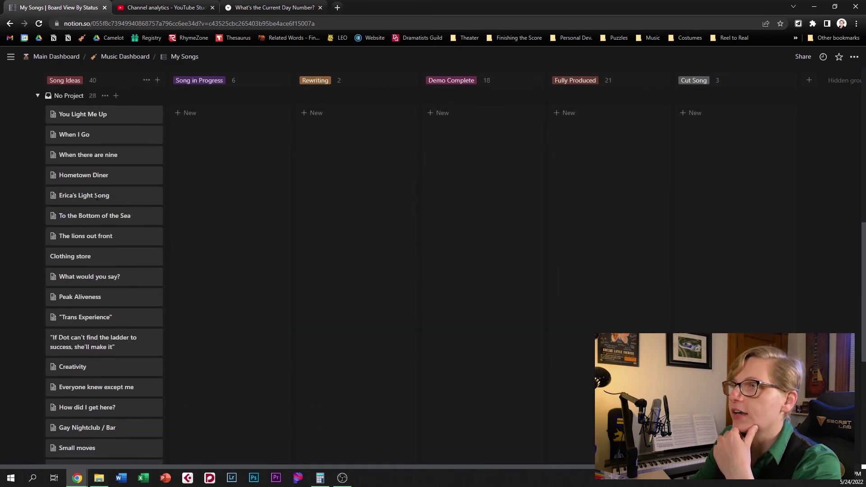
scroll(97, 197, up, 1)
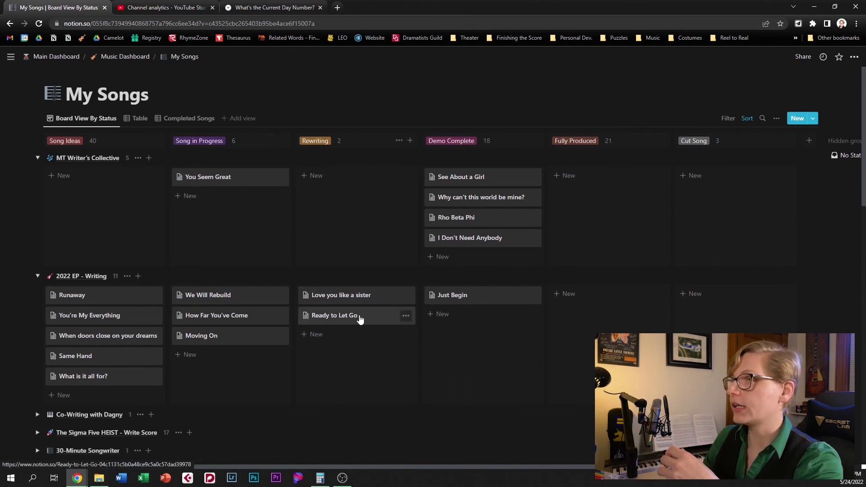
click(359, 316)
scroll(558, 291, down, 6)
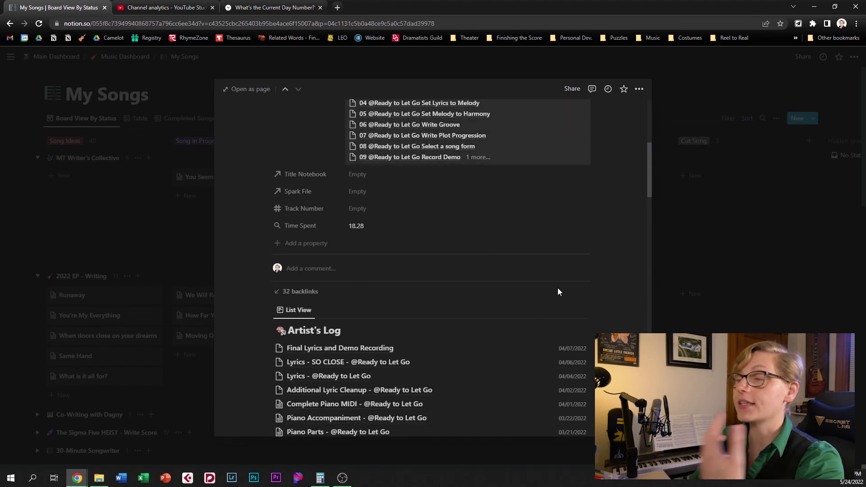
key(Escape)
scroll(241, 257, down, 4)
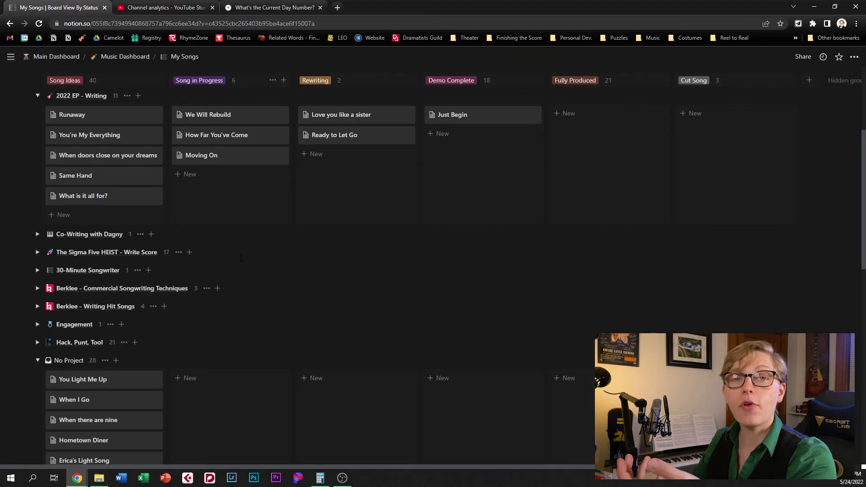
scroll(255, 260, down, 6)
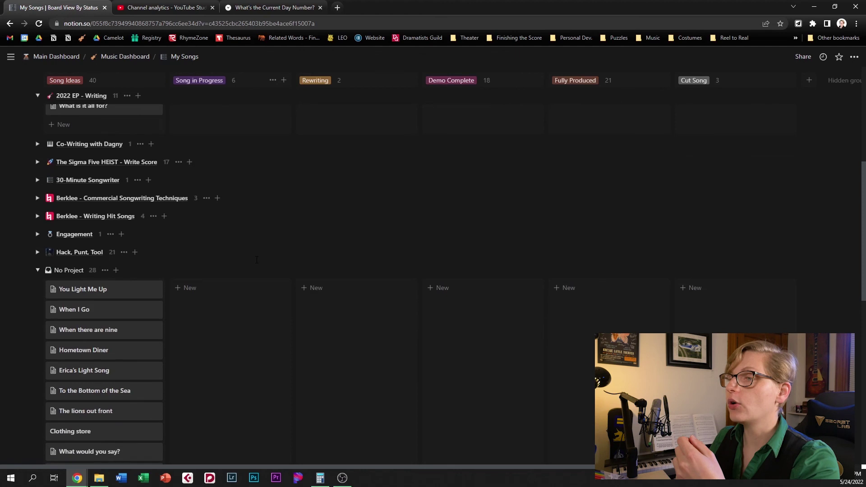